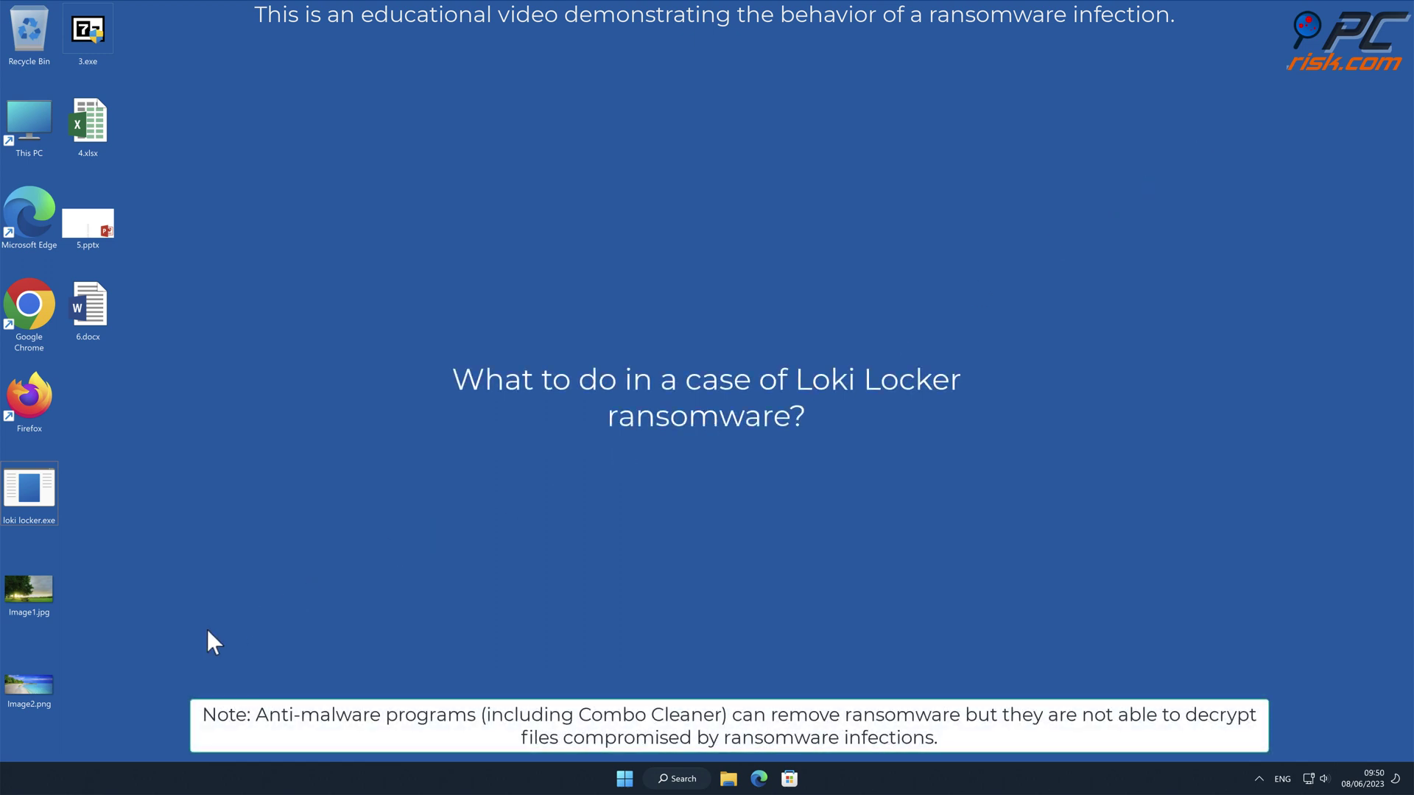
# - View Image2.png, then run loki locker.exe as administrator and approve the UAC prompt
pyautogui.doubleClick(42, 687)
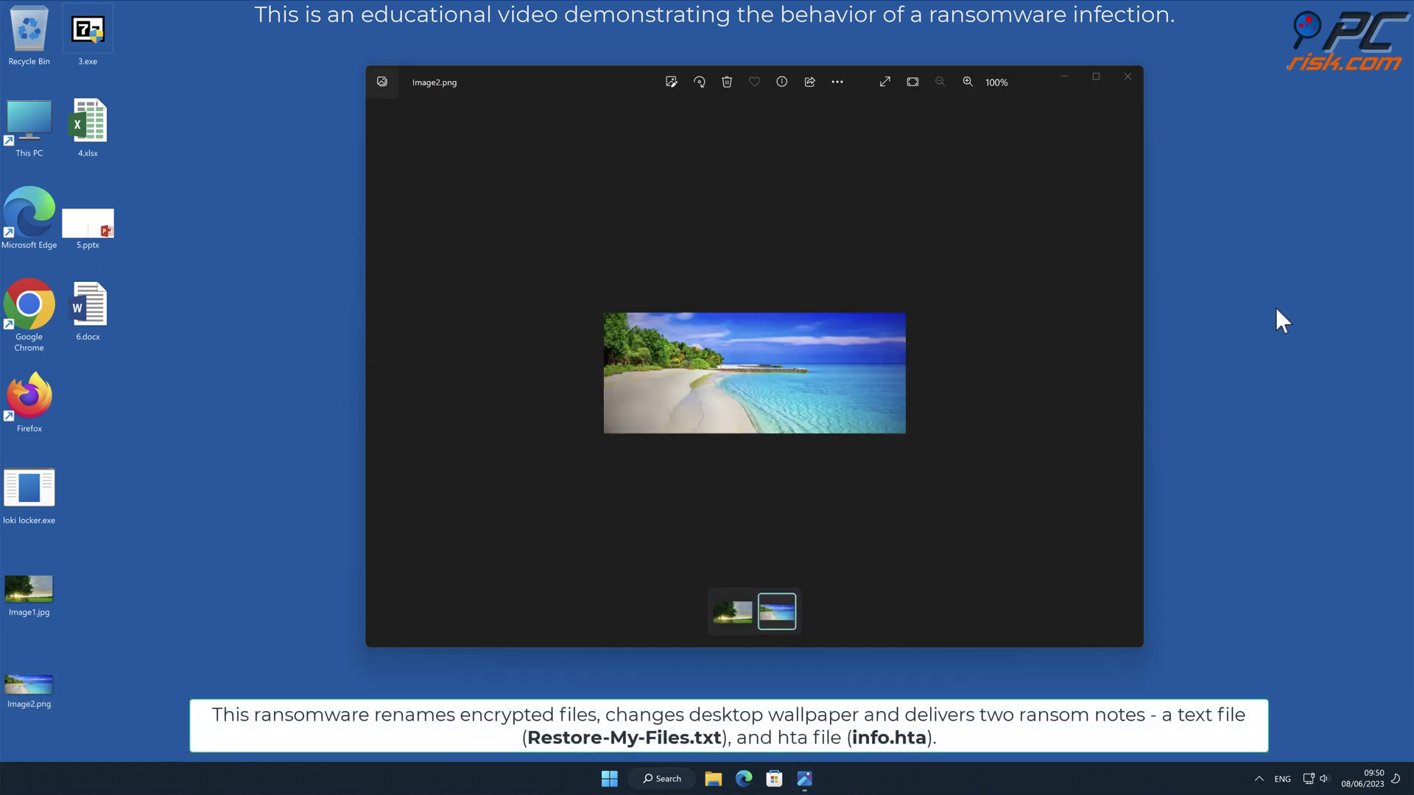
pyautogui.click(1125, 79)
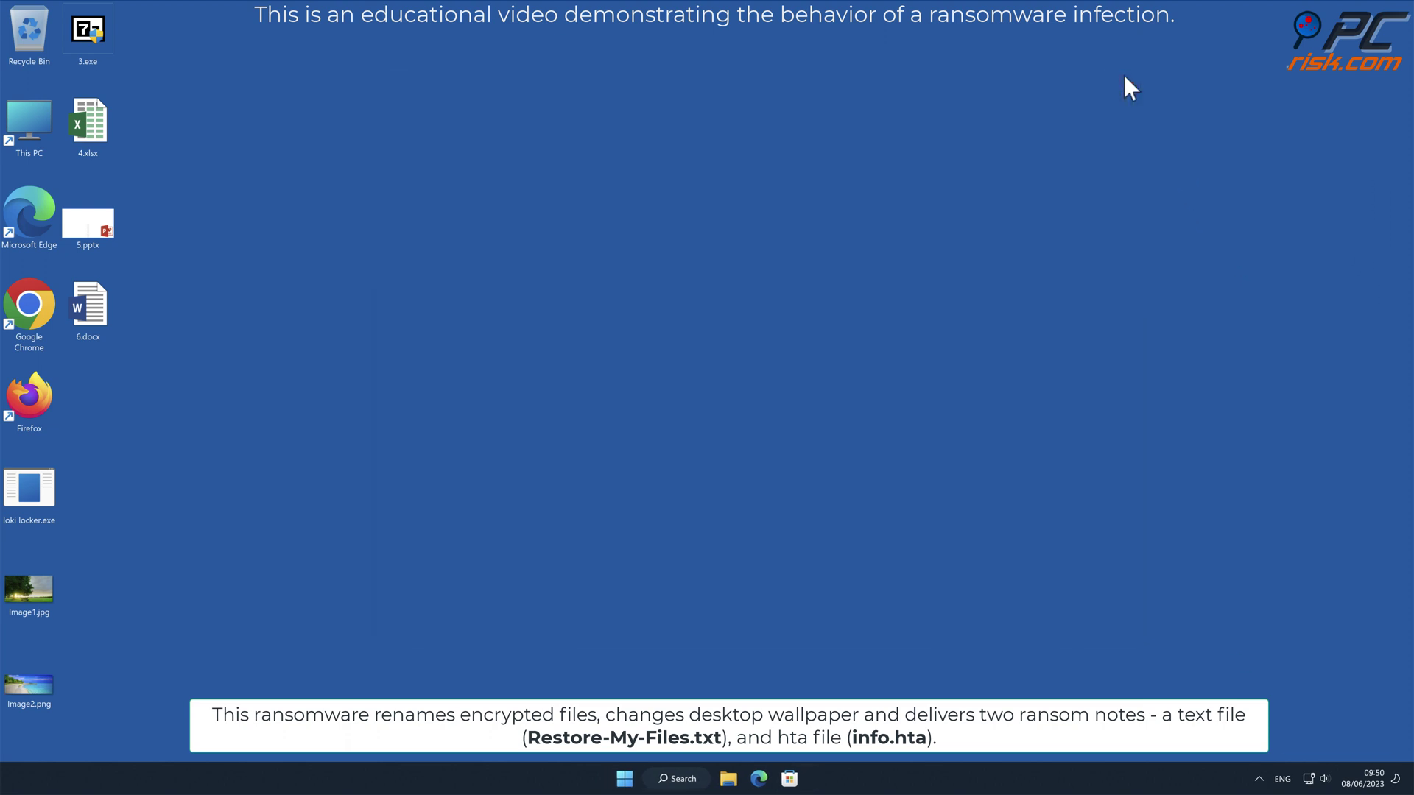
pyautogui.rightClick(20, 492)
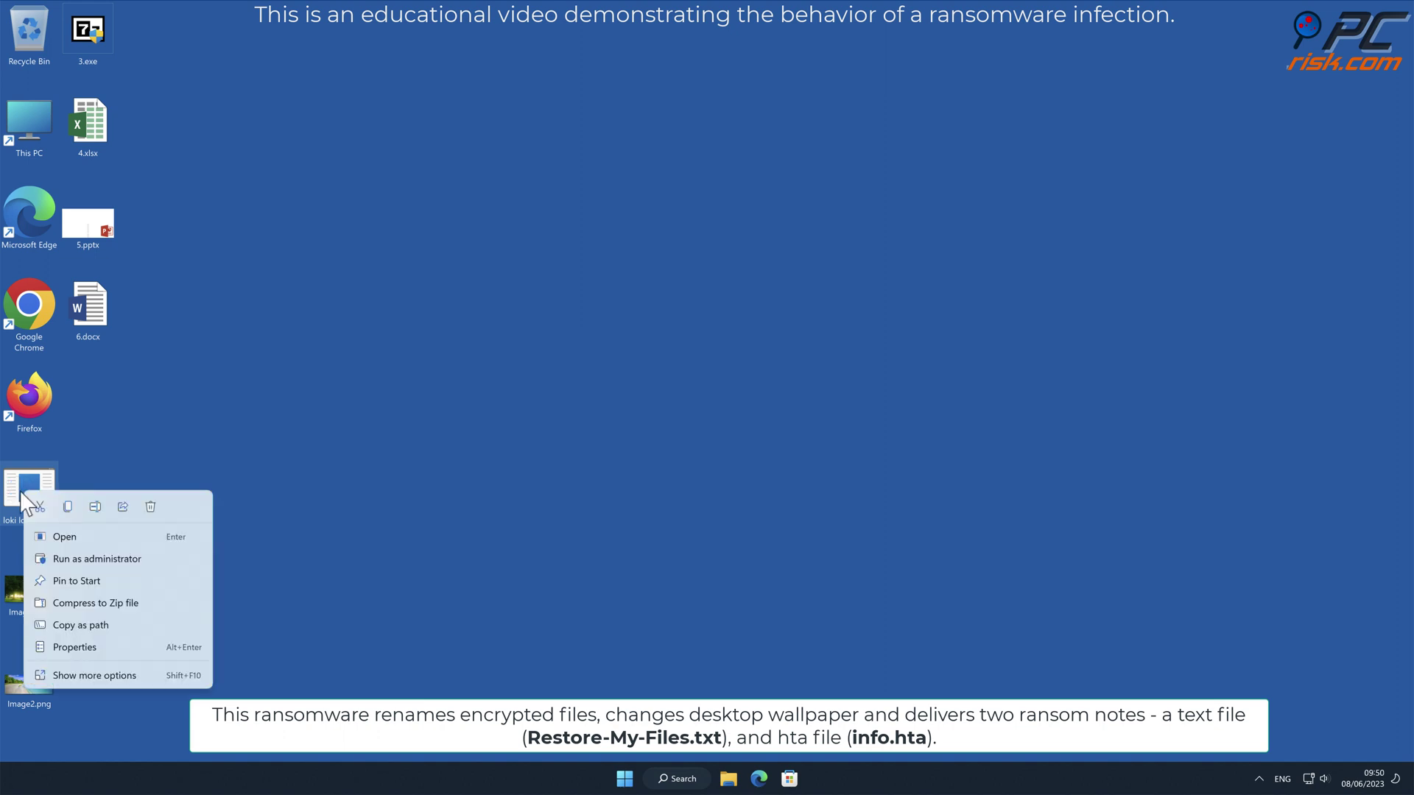
pyautogui.click(134, 558)
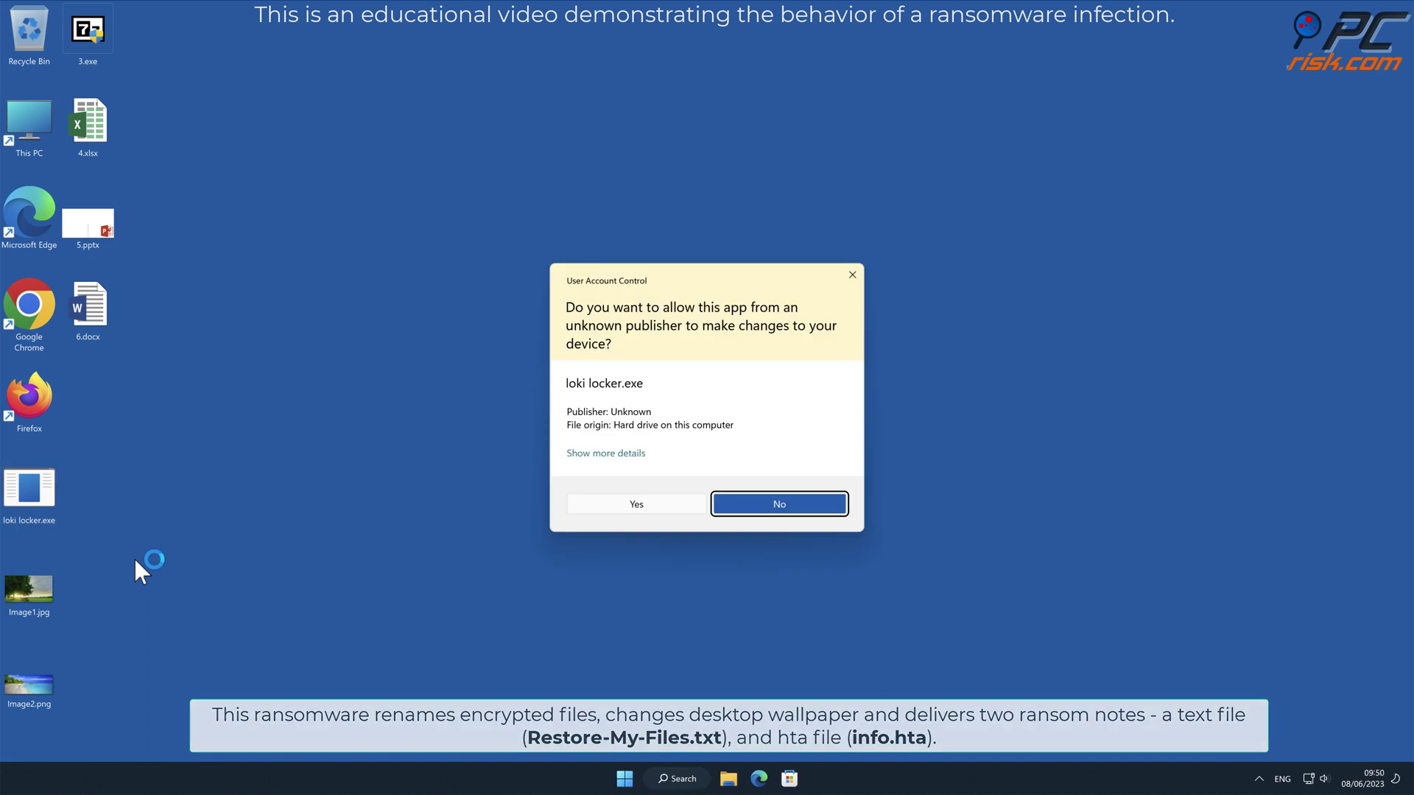
pyautogui.click(644, 510)
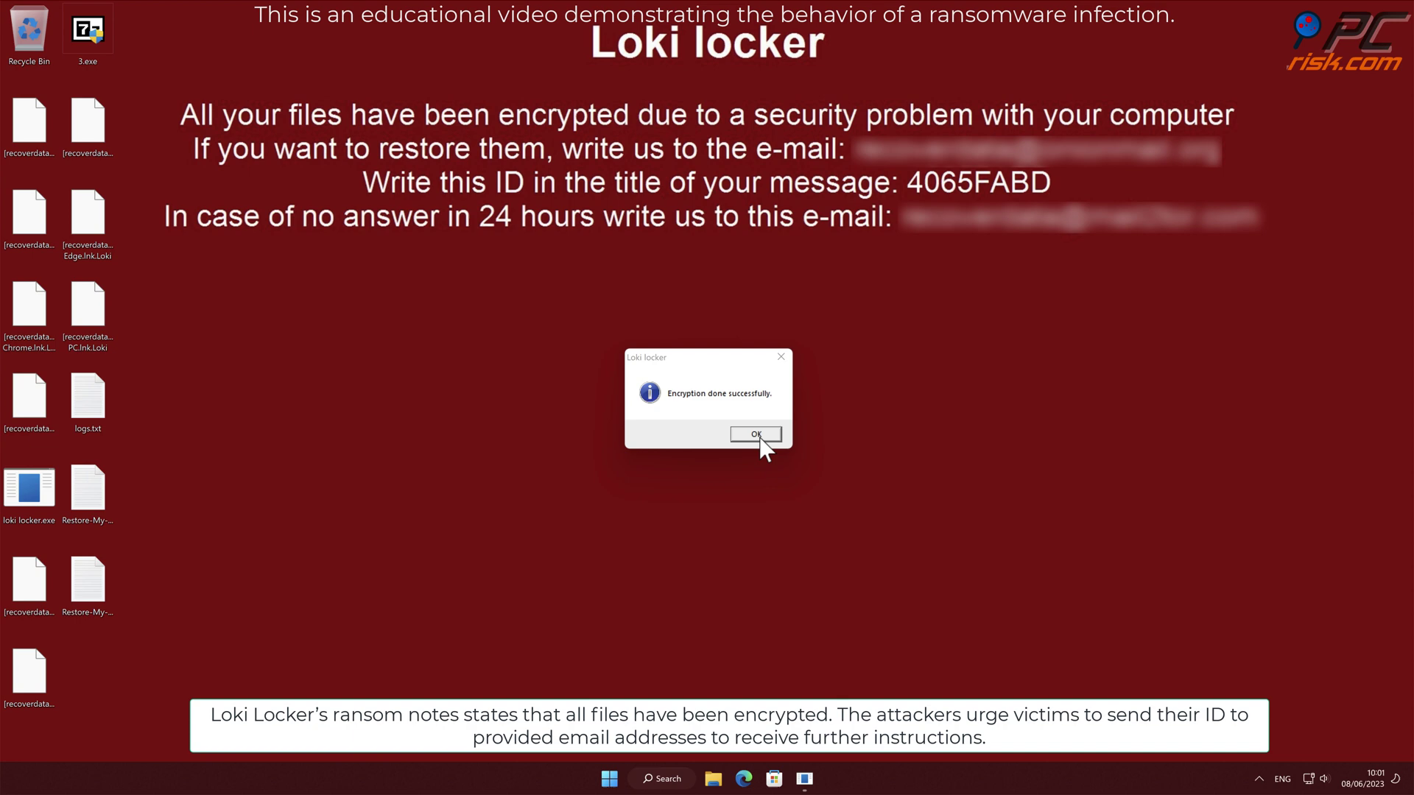
# - Dismiss the 'Encryption done successfully' message and open the Restore-My-Files.txt ransom note
pyautogui.click(761, 435)
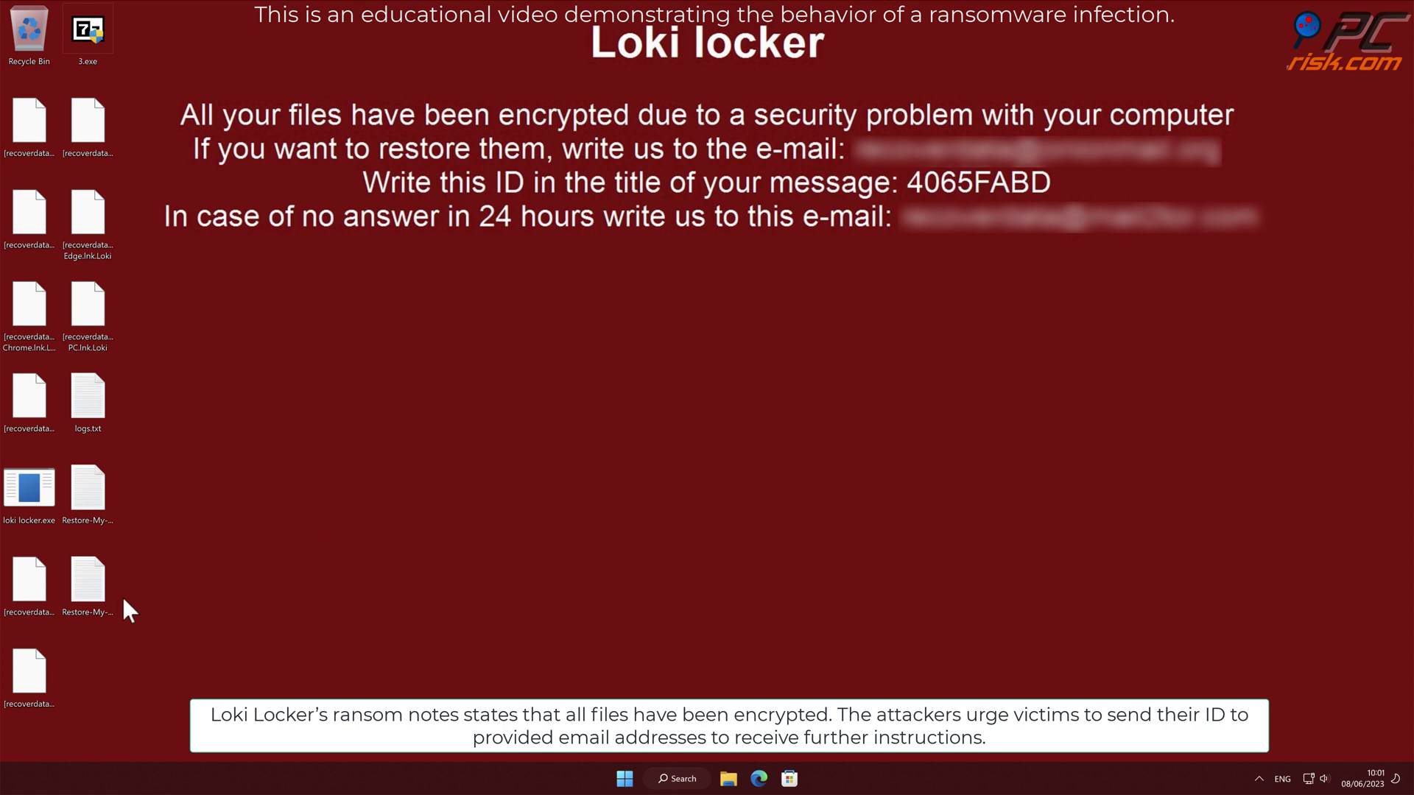
pyautogui.click(98, 598)
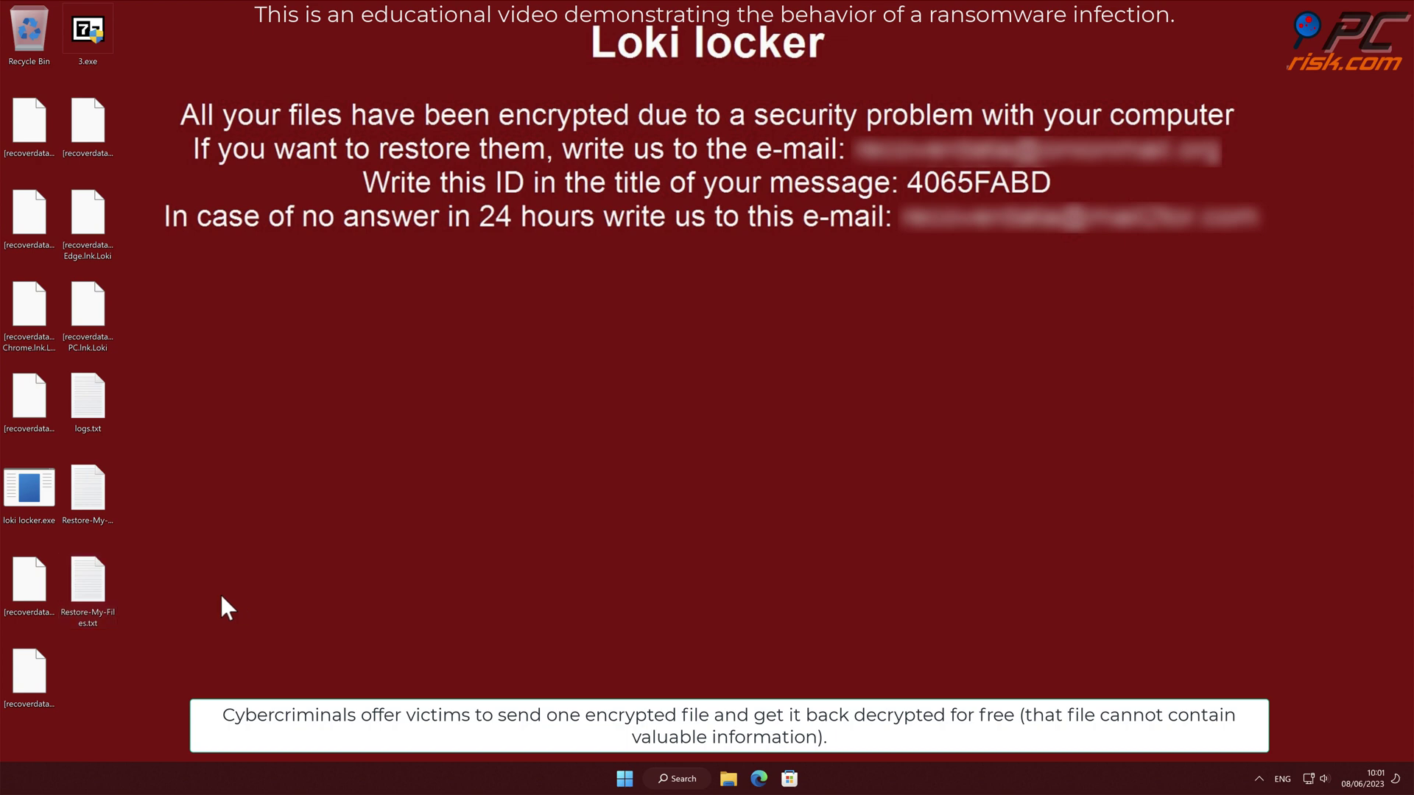
pyautogui.doubleClick(94, 602)
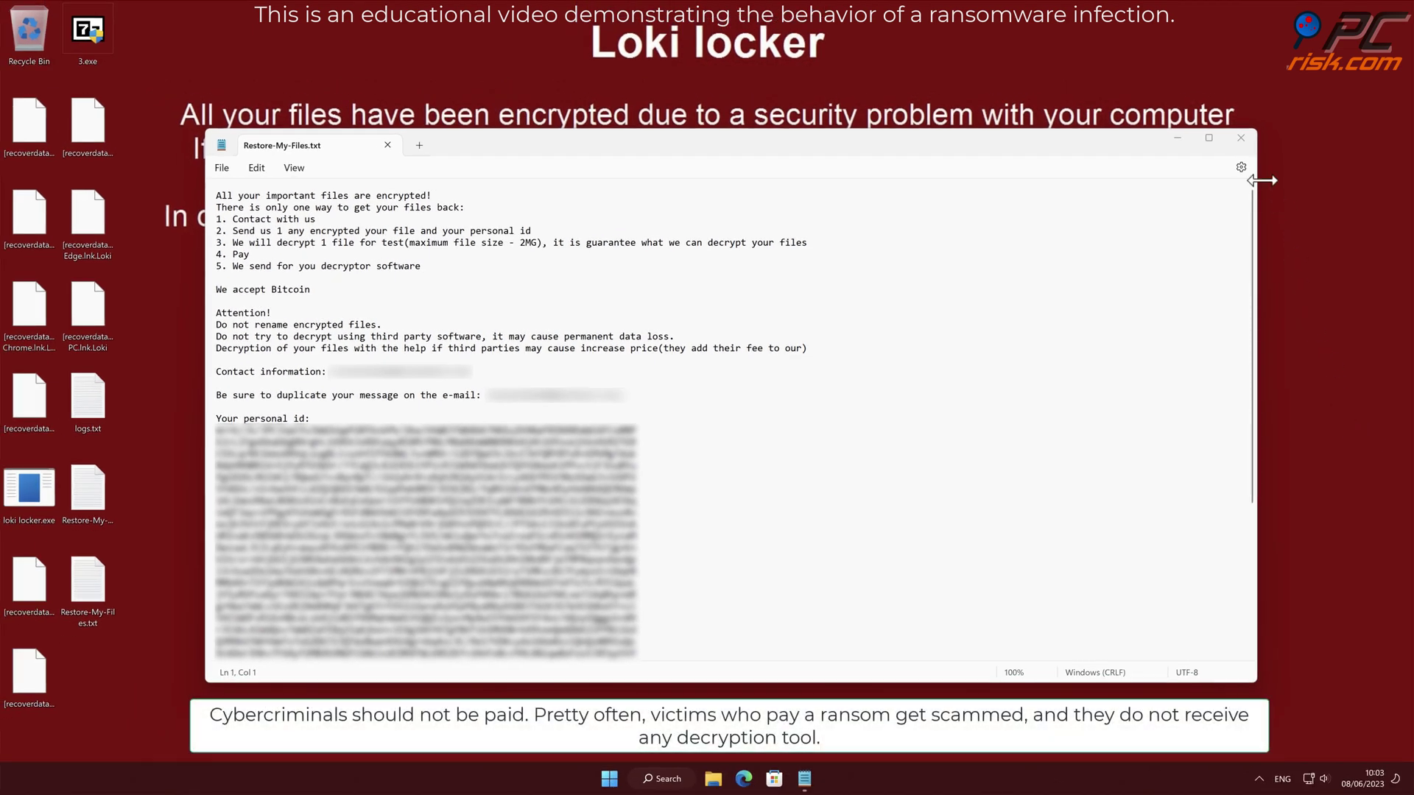
pyautogui.click(1241, 140)
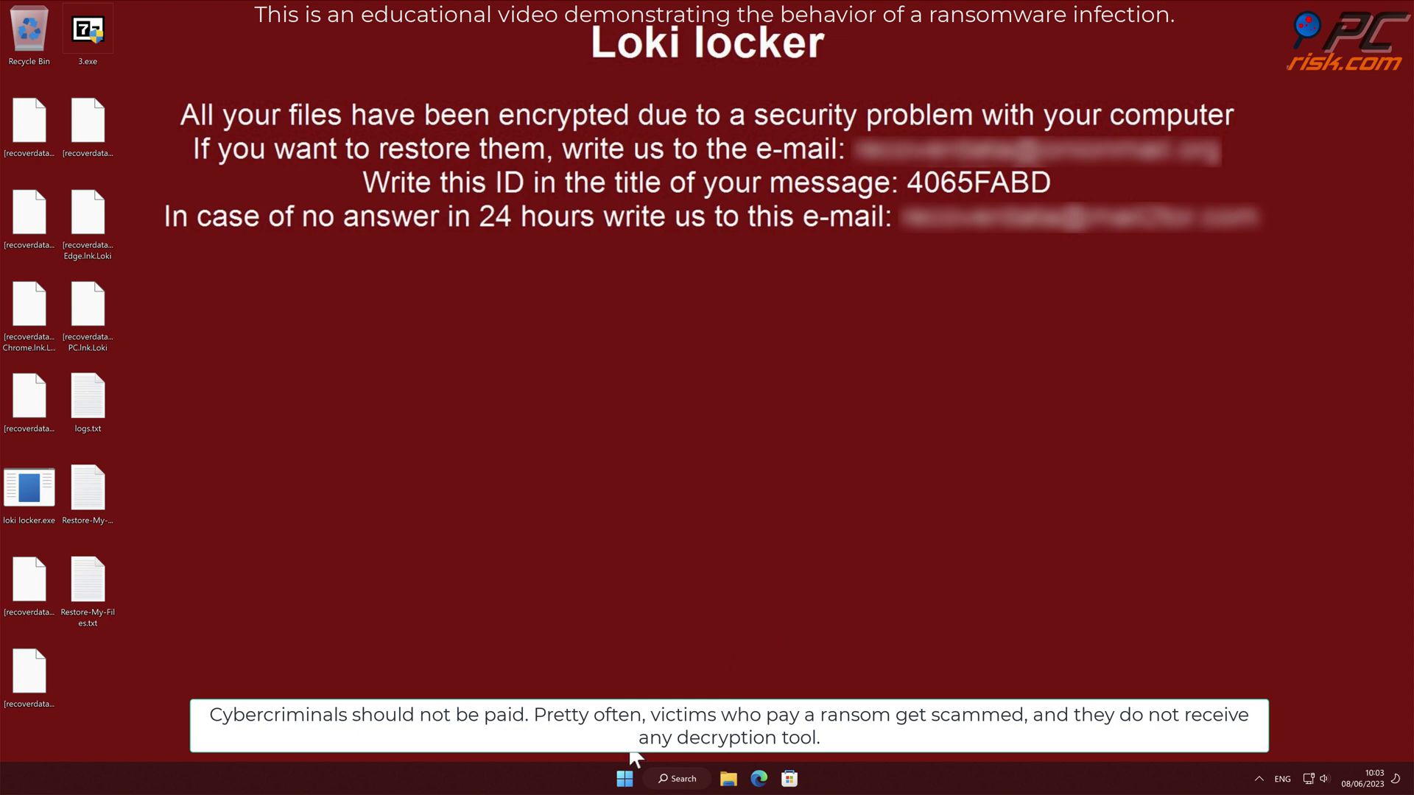
pyautogui.click(625, 780)
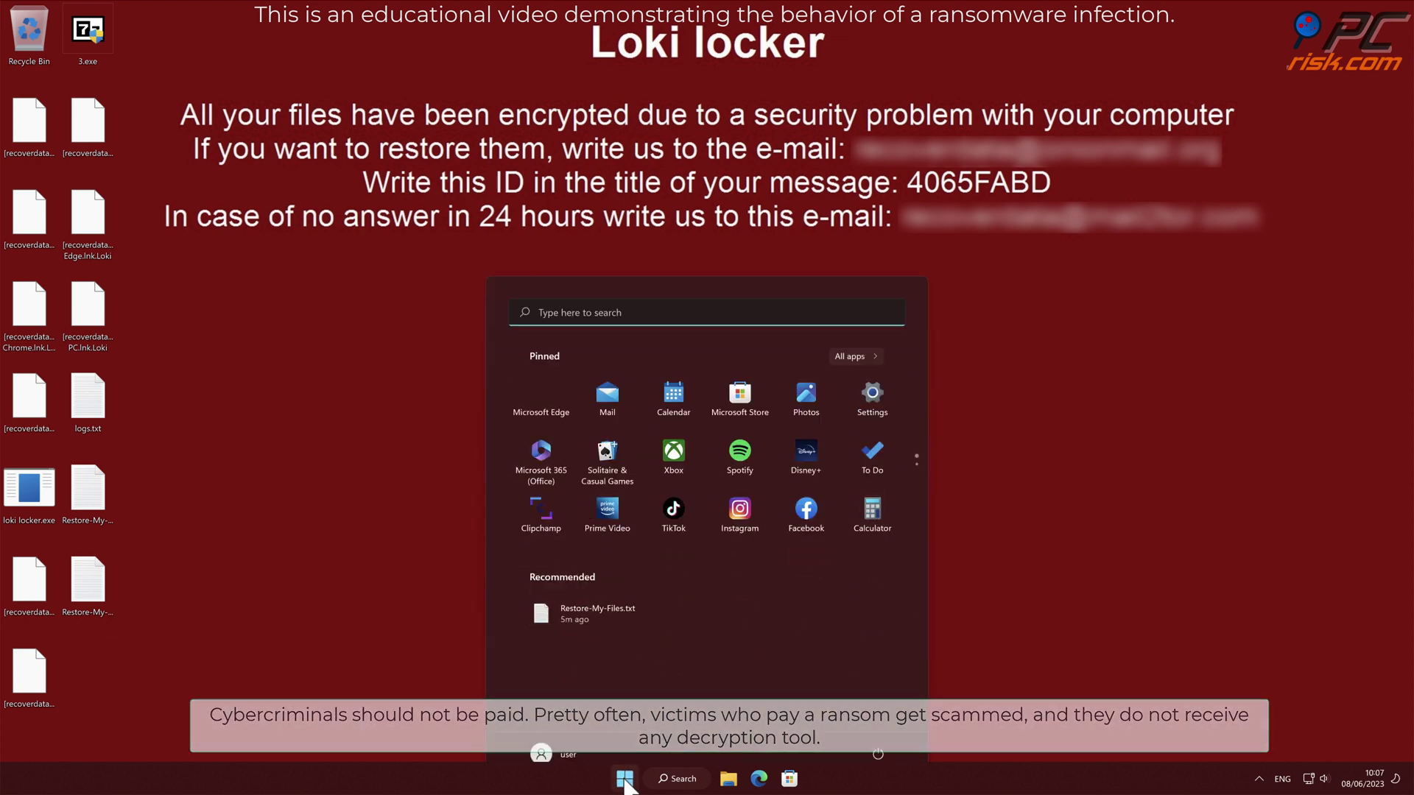
pyautogui.click(553, 385)
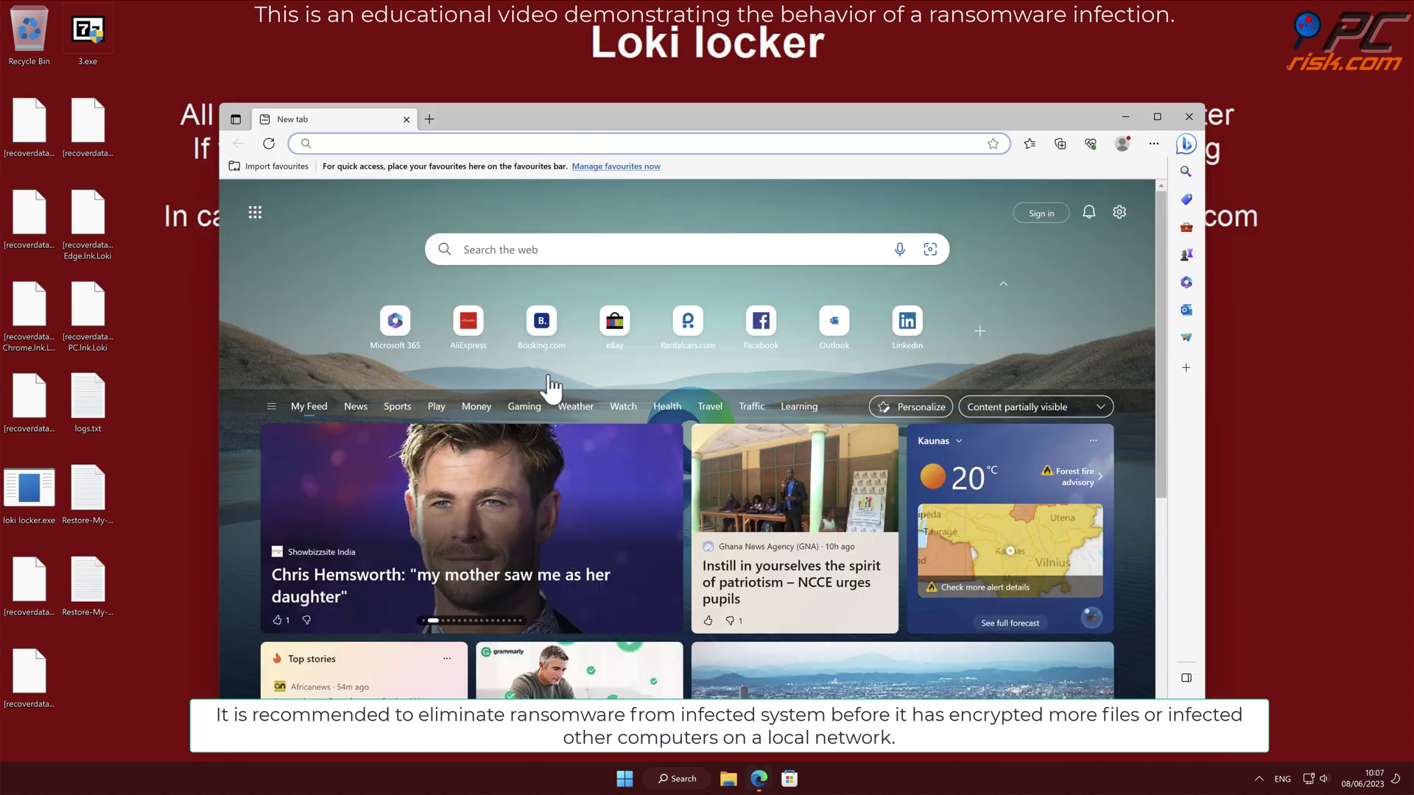
pyautogui.click(346, 144)
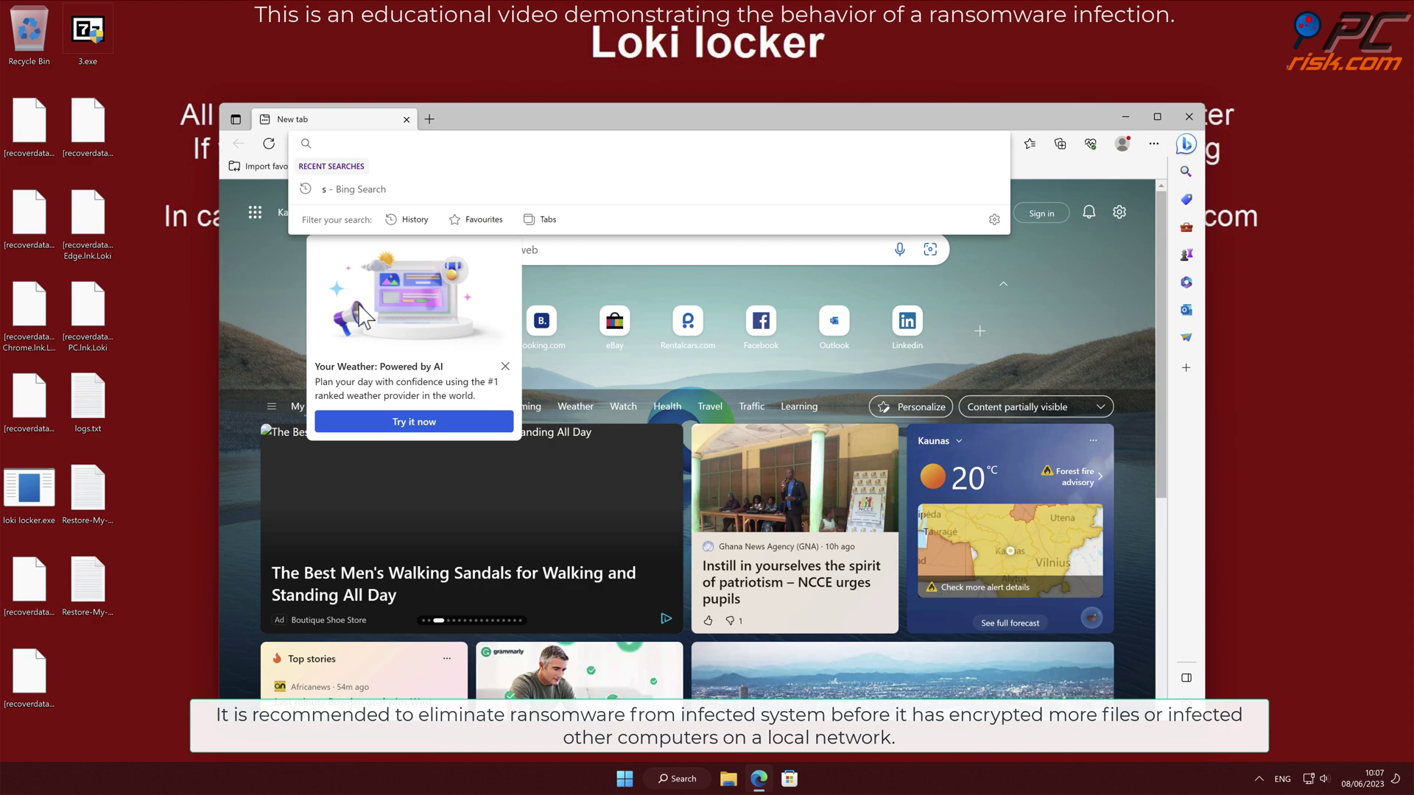
pyautogui.write('www.co')
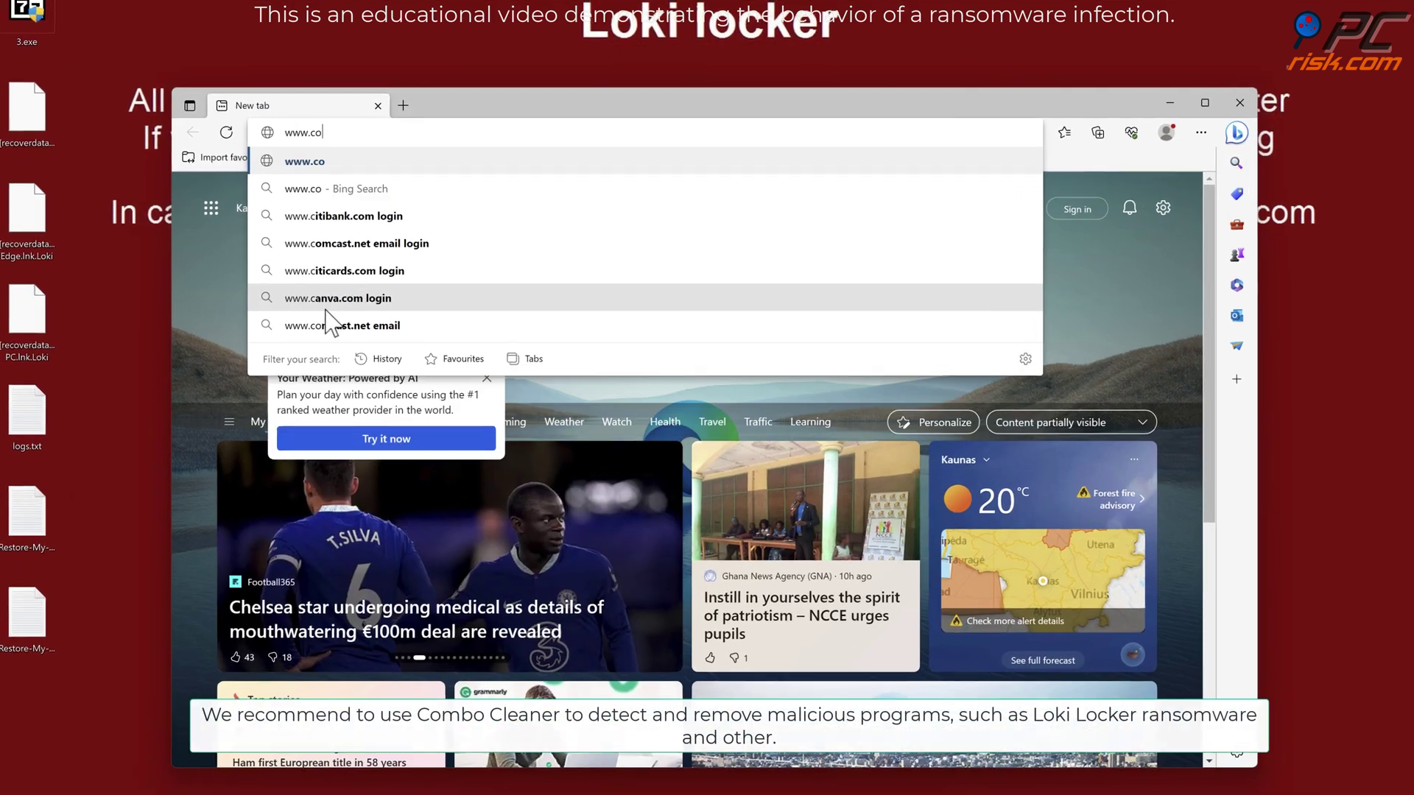
pyautogui.write('m')
pyautogui.write('bo')
pyautogui.write('cleaner.c')
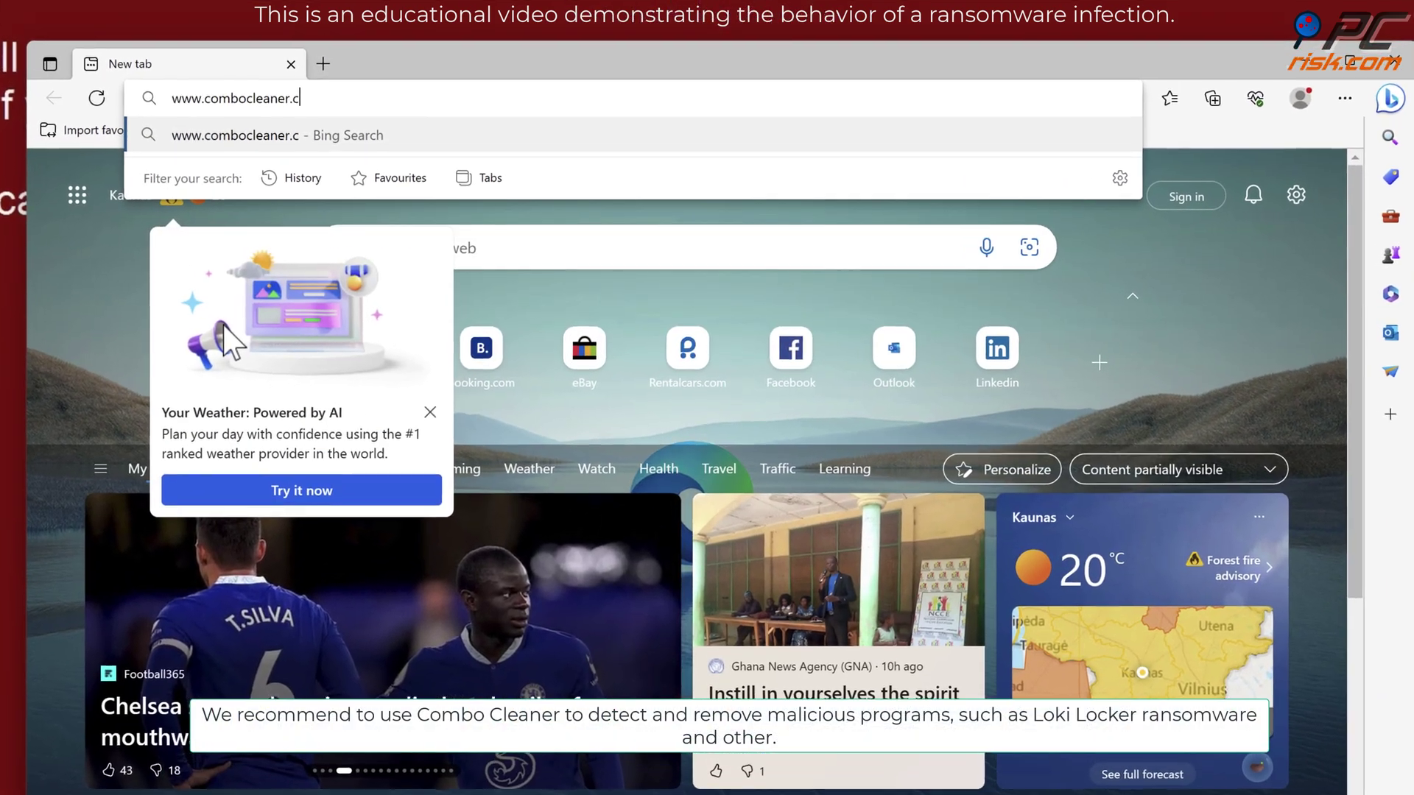
pyautogui.write('om')
pyautogui.press('Return')
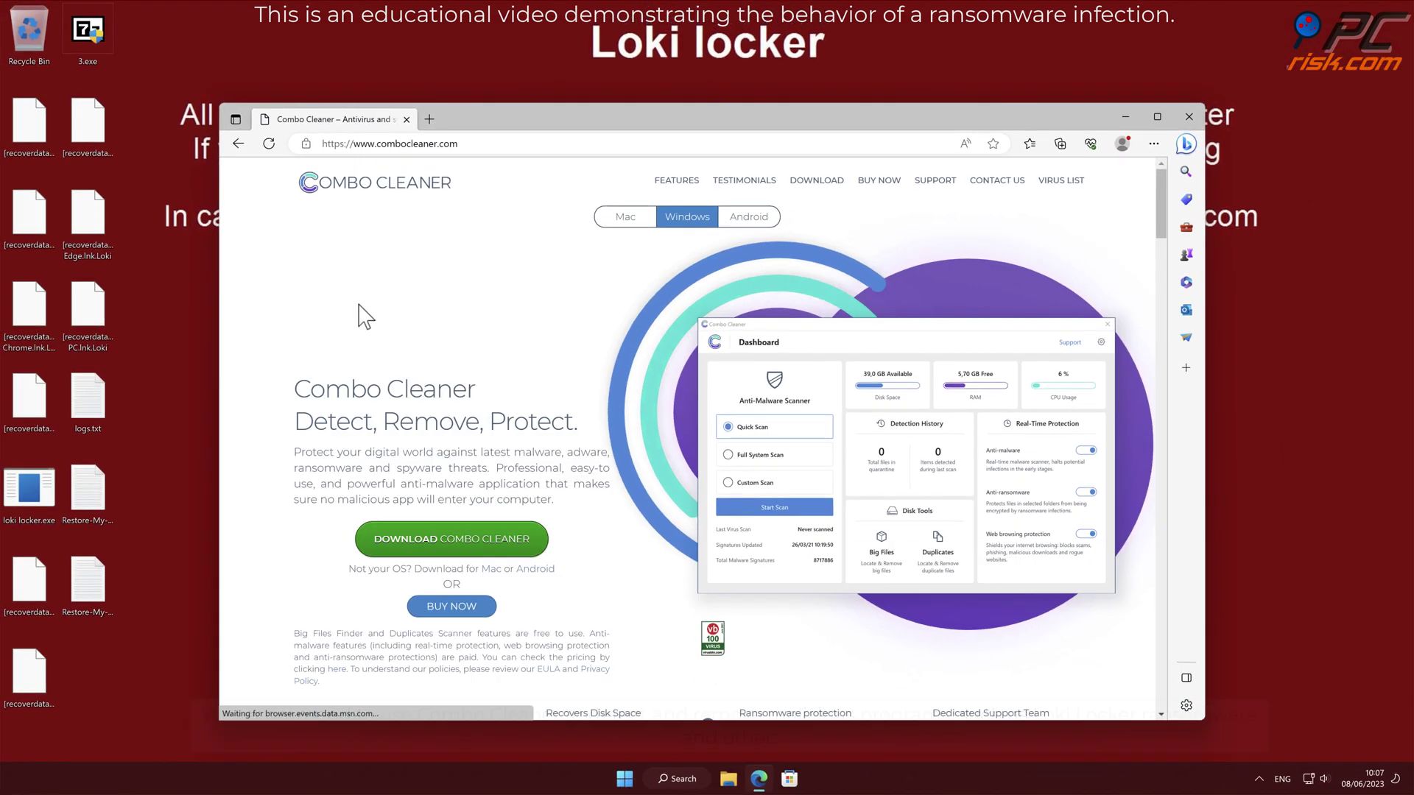
# - Download and run CCSetup.exe, approve UAC, and complete the Combo Cleaner installation
pyautogui.click(534, 545)
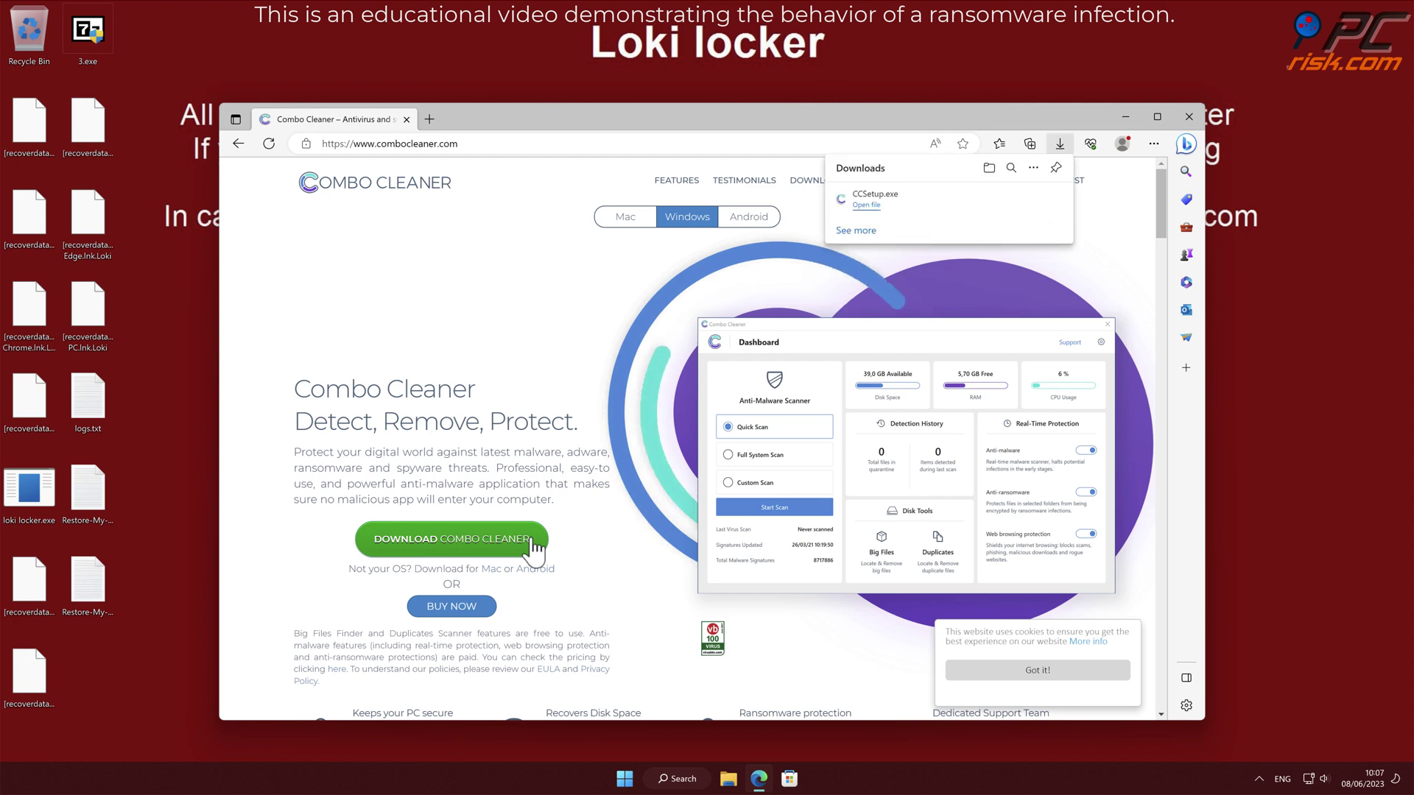
pyautogui.click(869, 206)
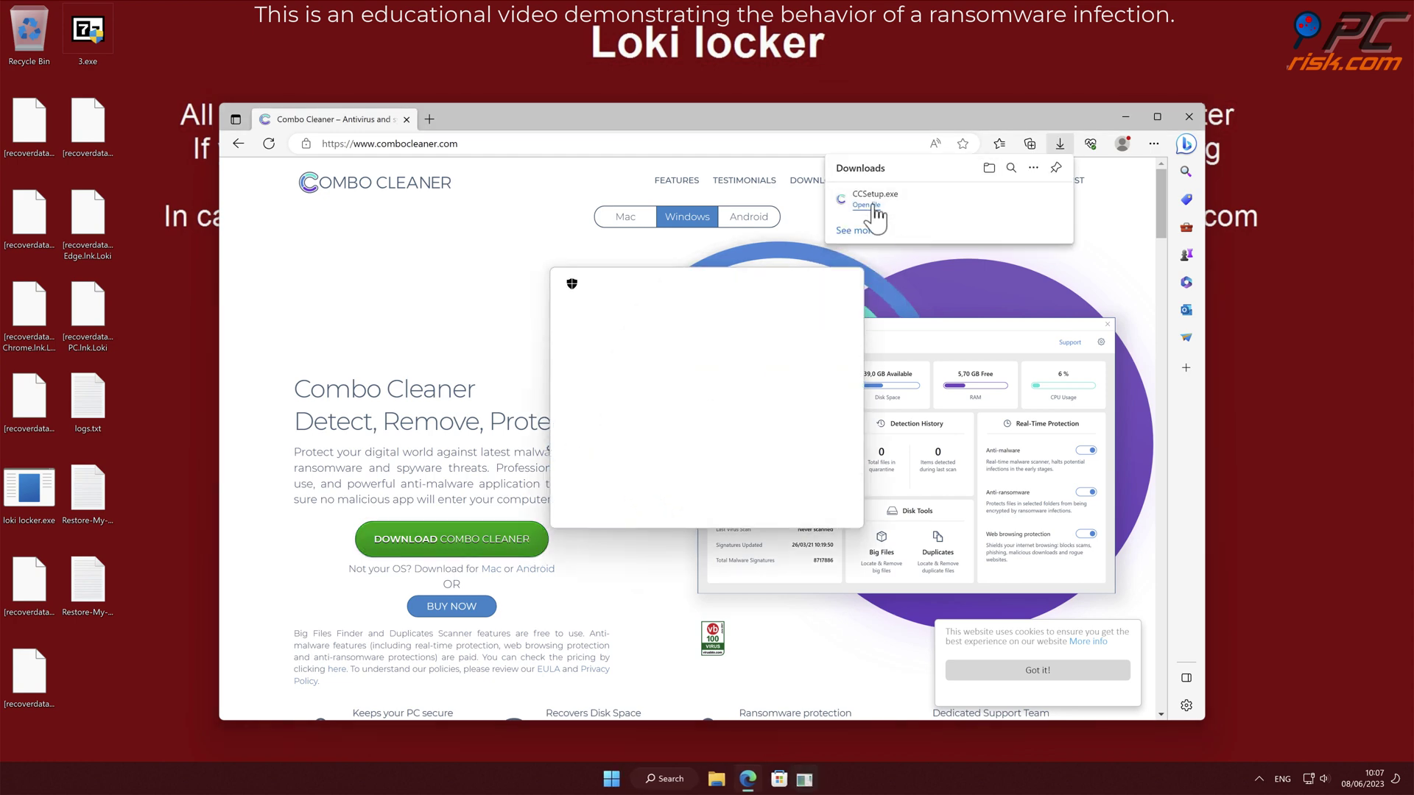
pyautogui.click(655, 498)
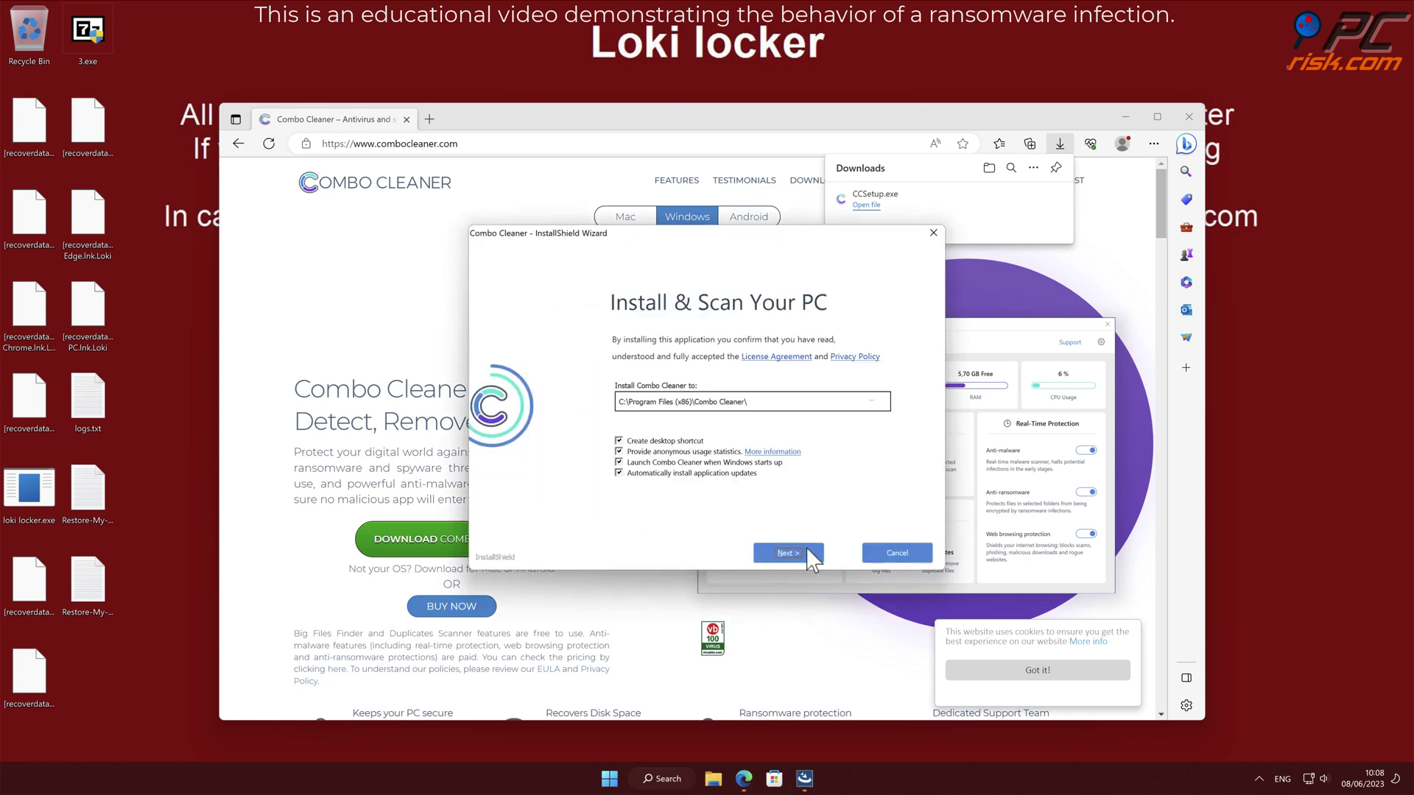
pyautogui.click(807, 549)
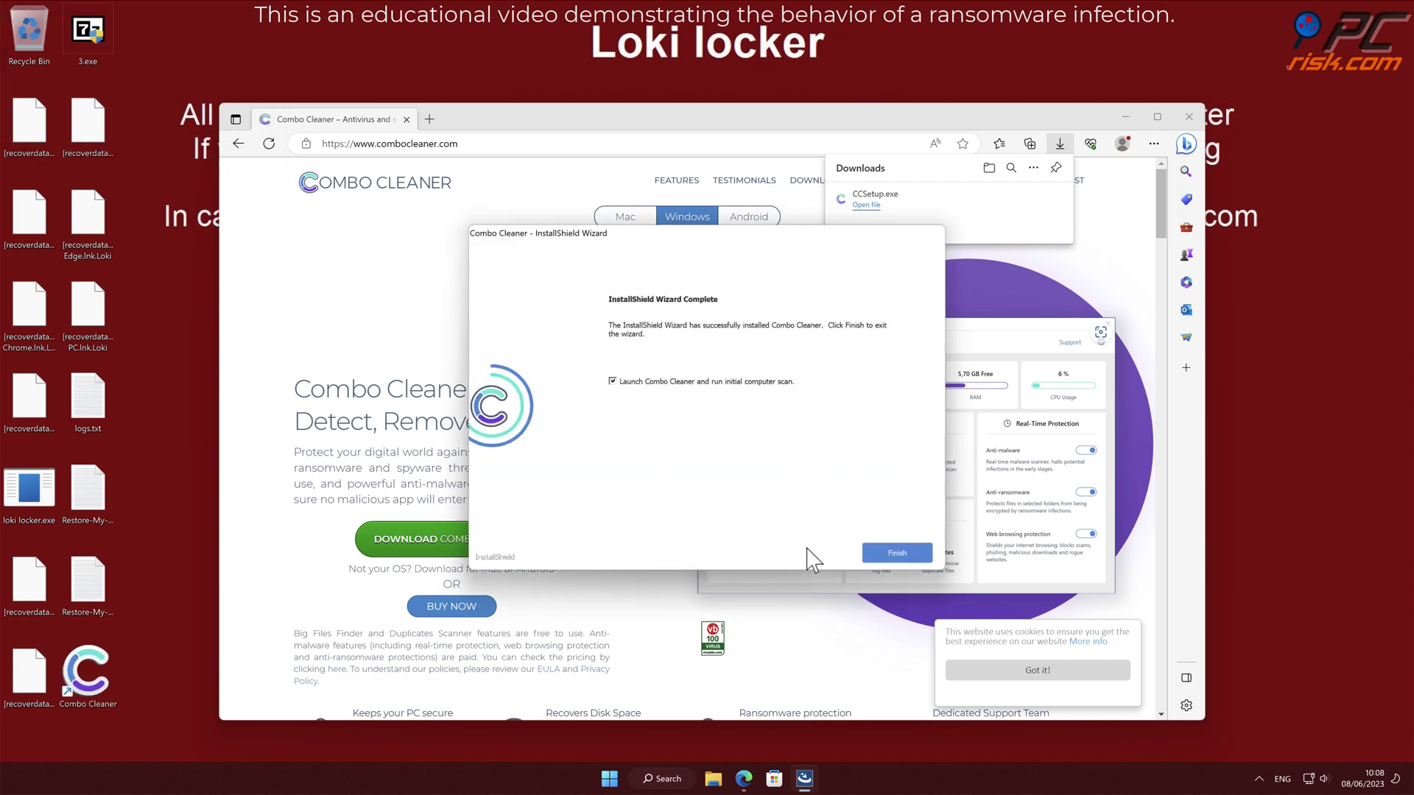
pyautogui.click(916, 552)
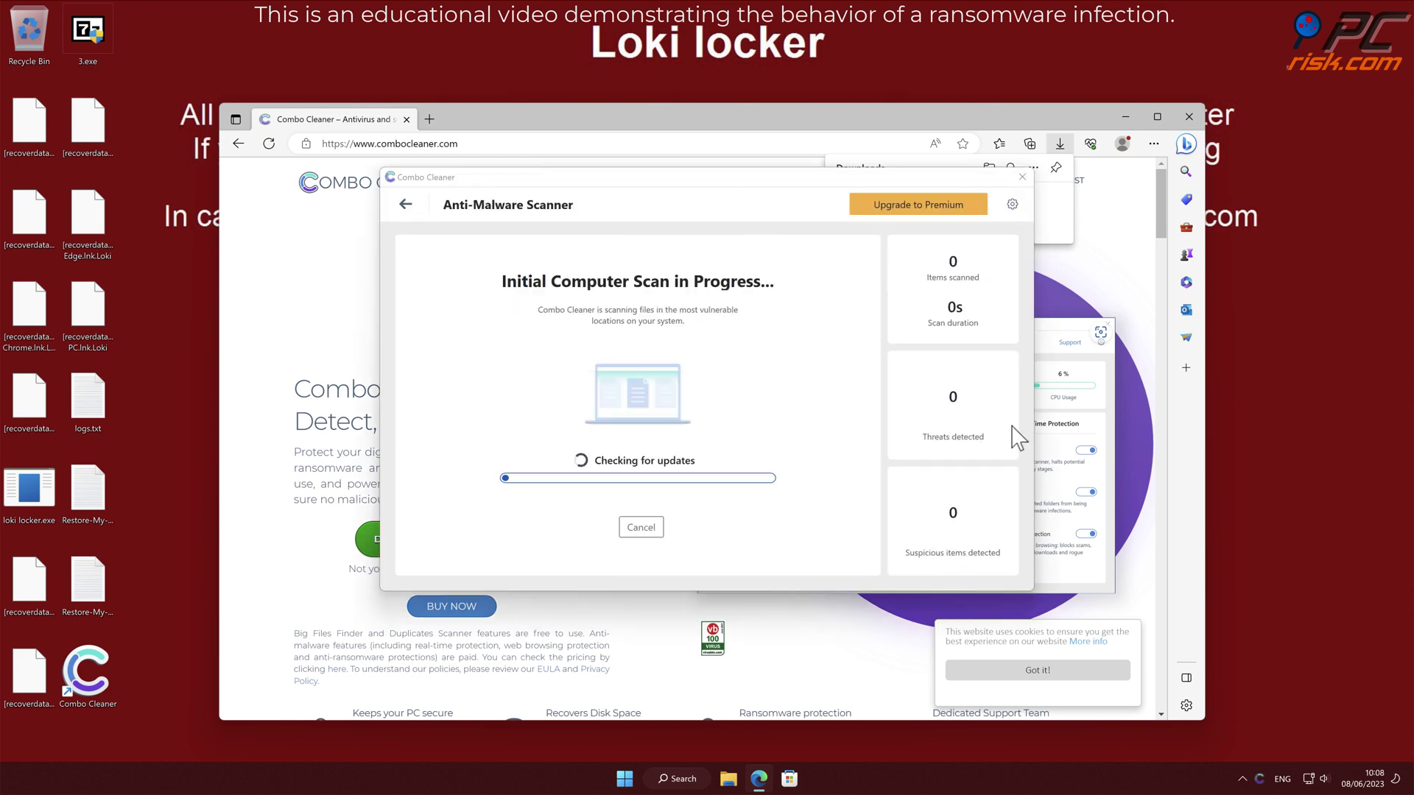
# - Close Edge, enter the activation key after the scan, then quarantine all three LokiLocker detections
pyautogui.click(1121, 248)
pyautogui.click(1188, 116)
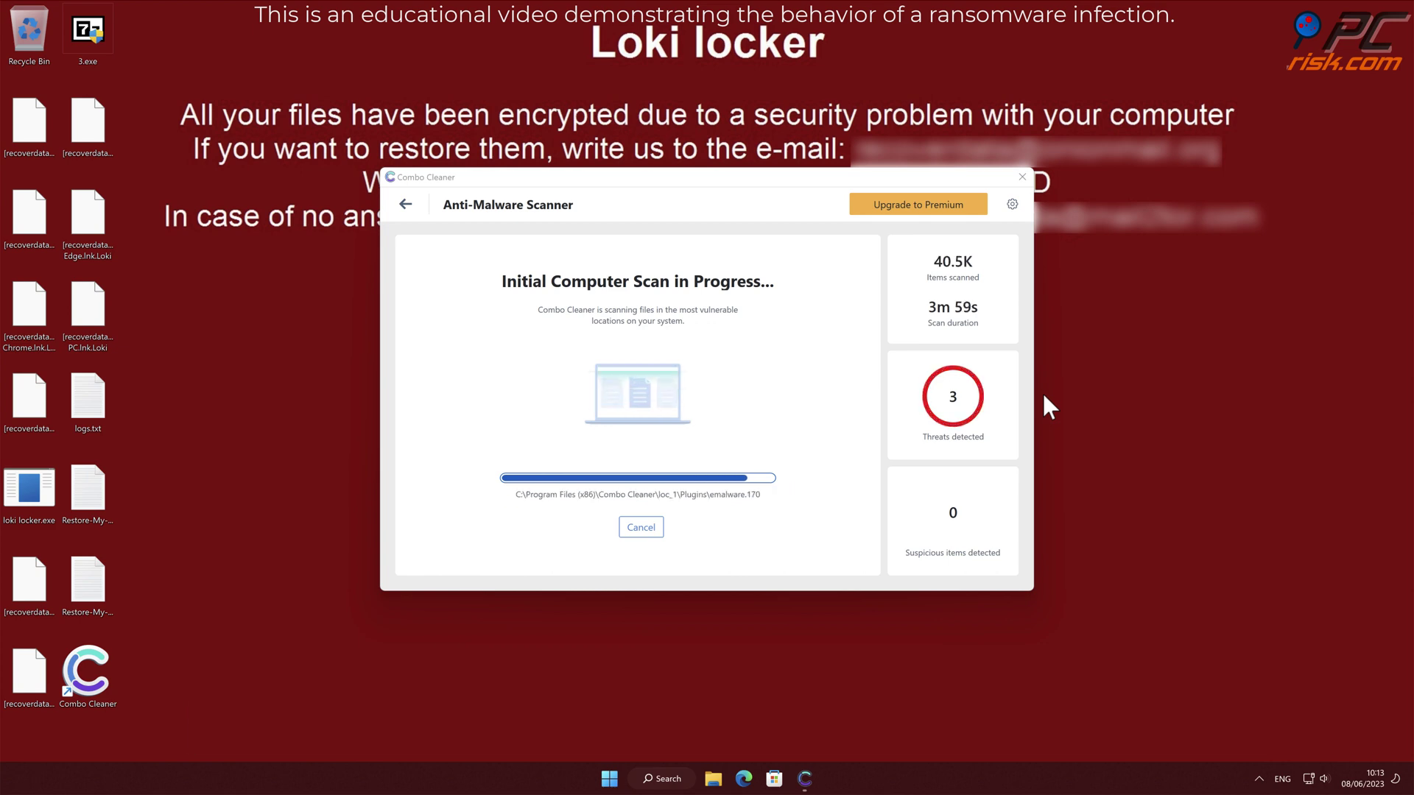
pyautogui.click(971, 550)
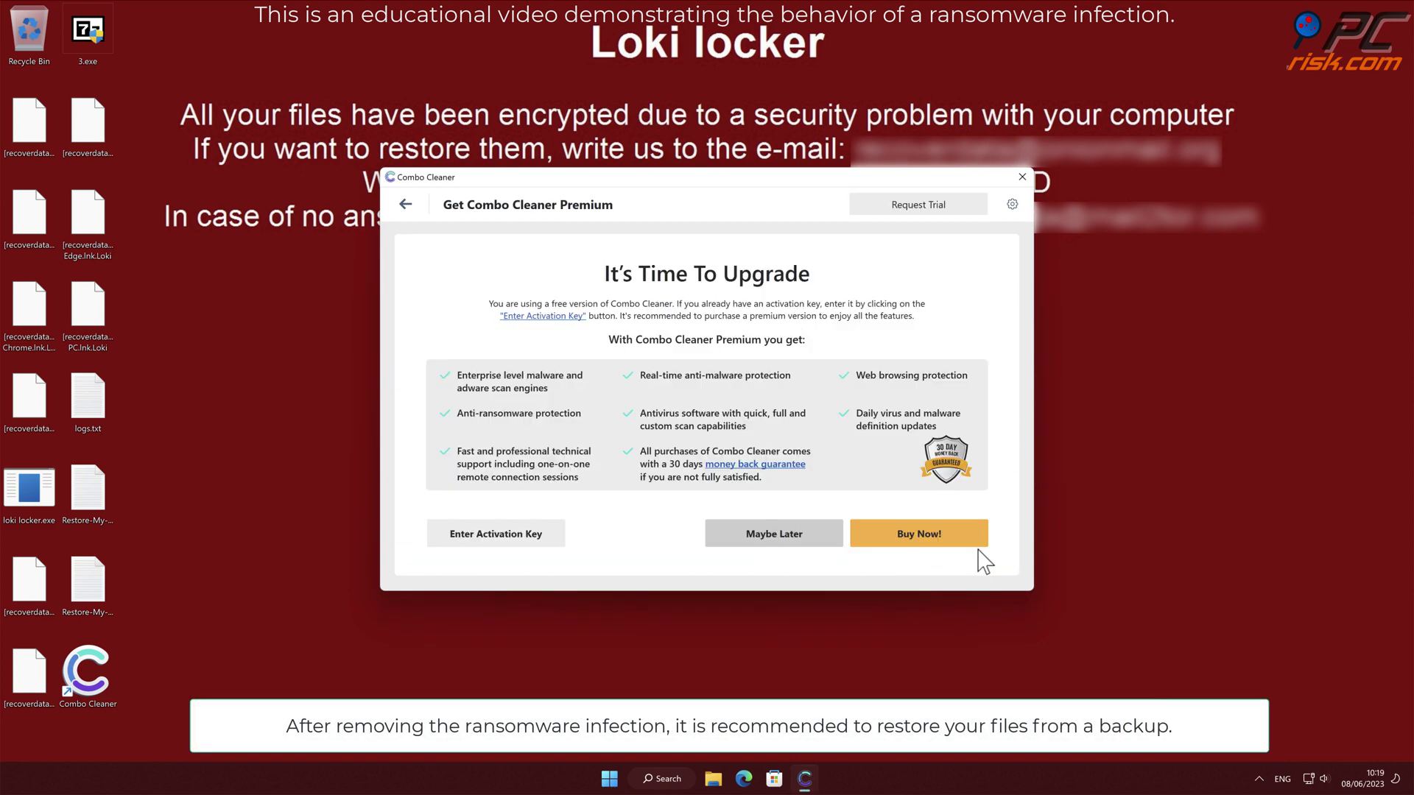
pyautogui.click(526, 536)
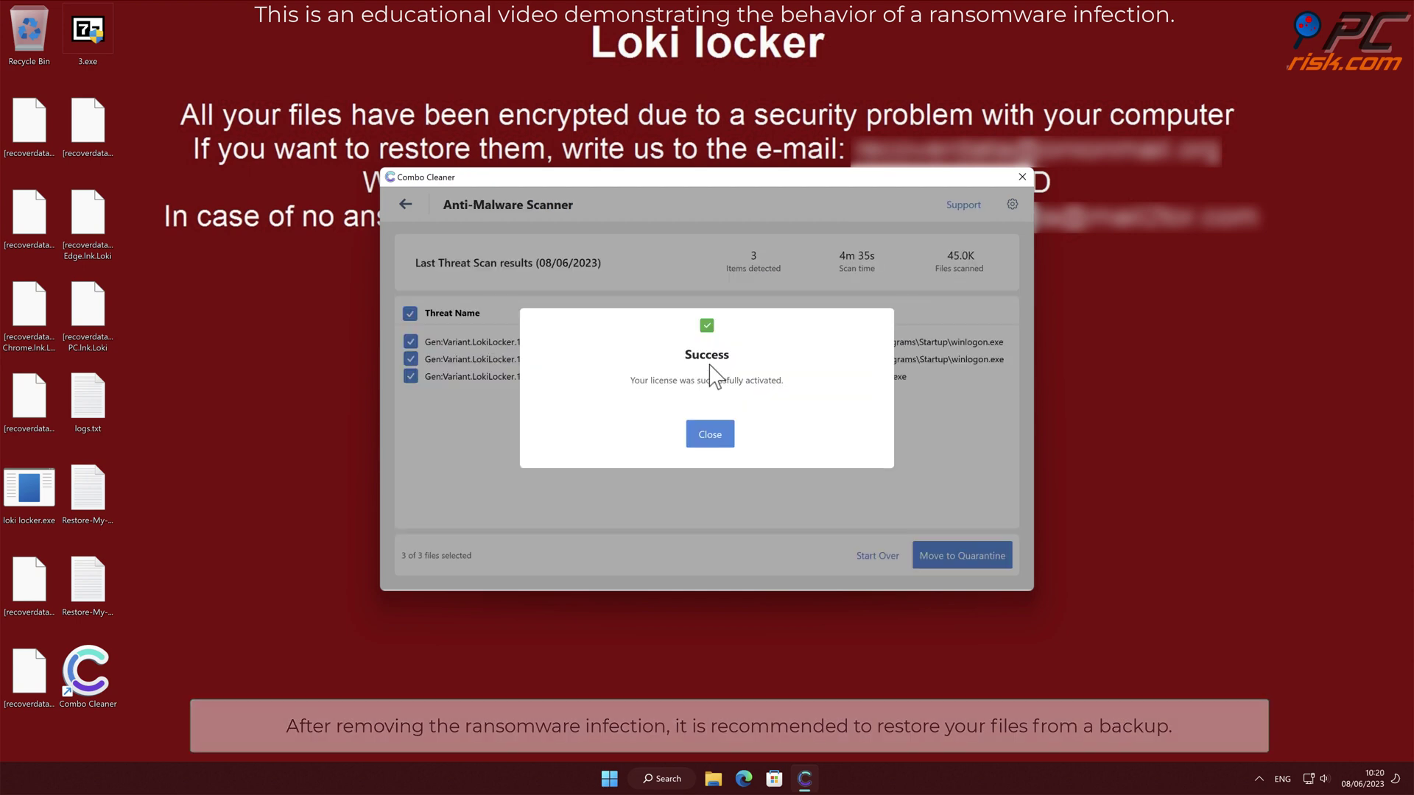
pyautogui.click(716, 434)
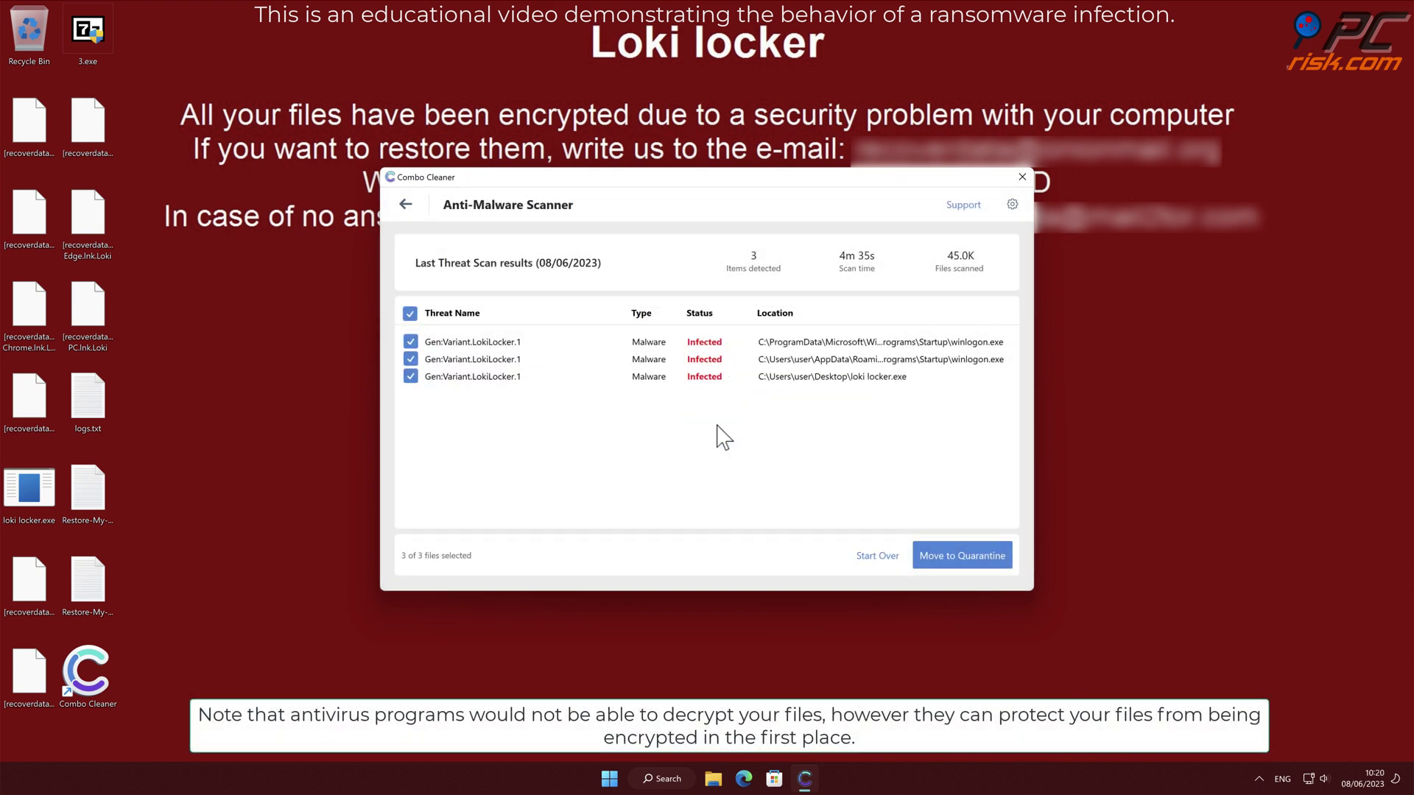
pyautogui.click(977, 558)
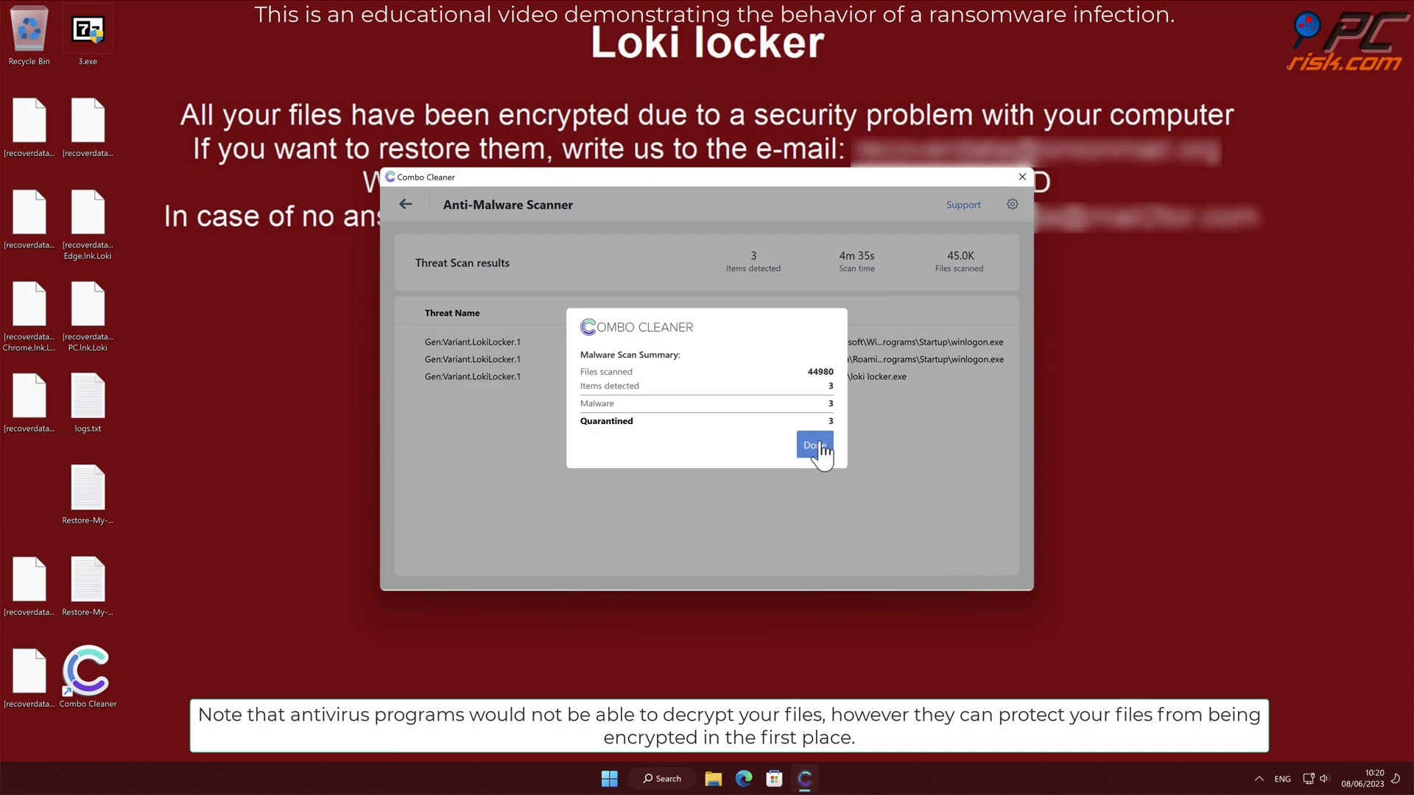
pyautogui.click(816, 446)
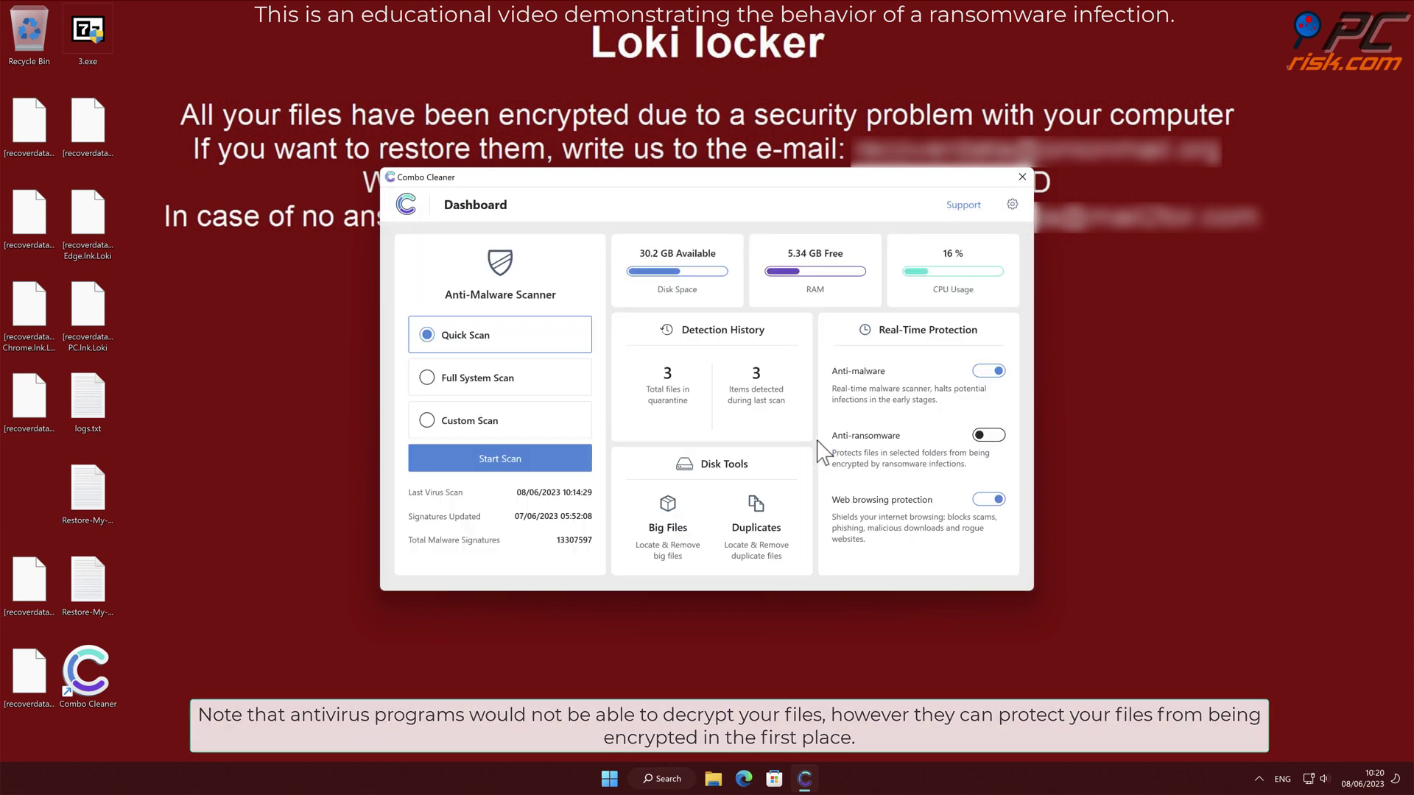
# - Add Desktop as a protected folder under Anti-Ransomware settings, then go back to the dashboard
pyautogui.click(978, 436)
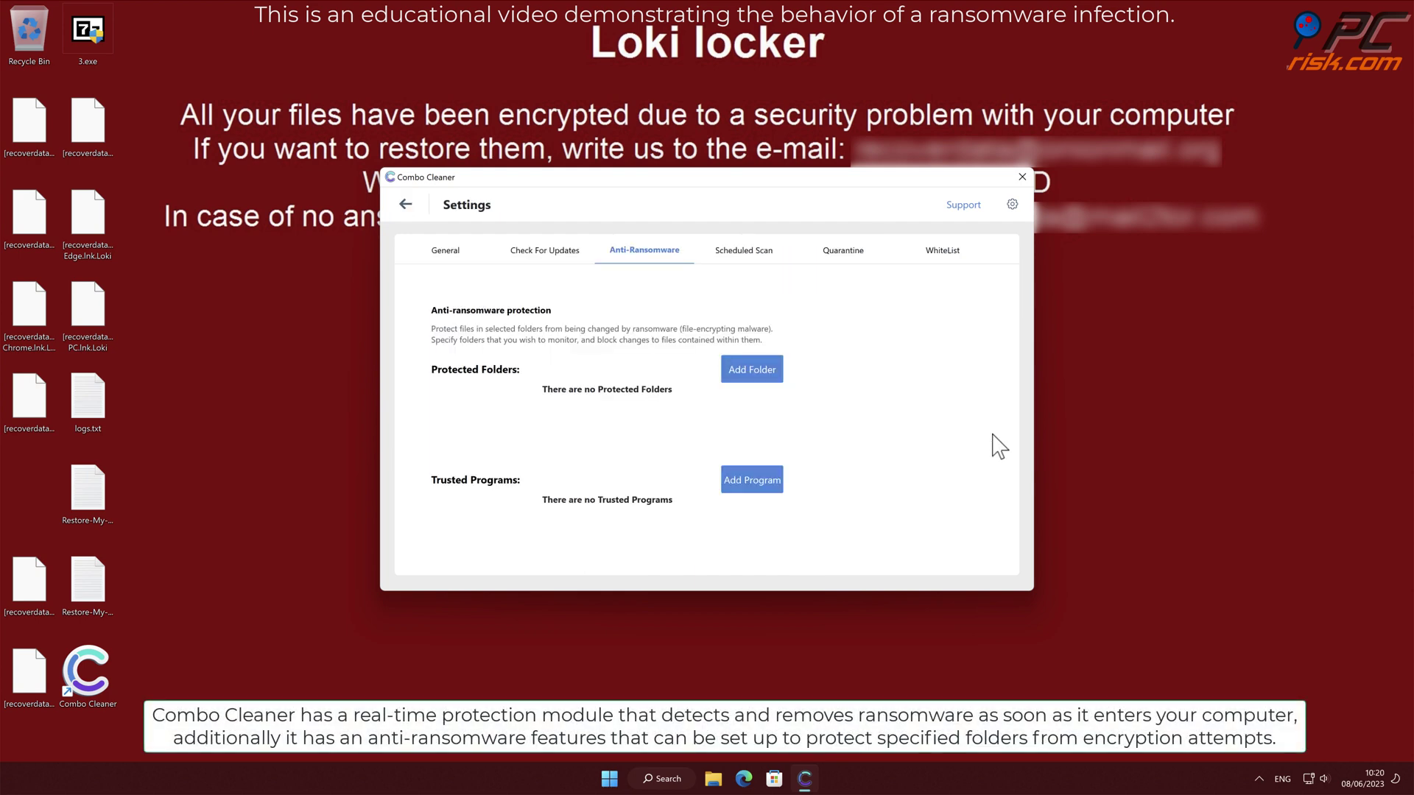
pyautogui.click(761, 370)
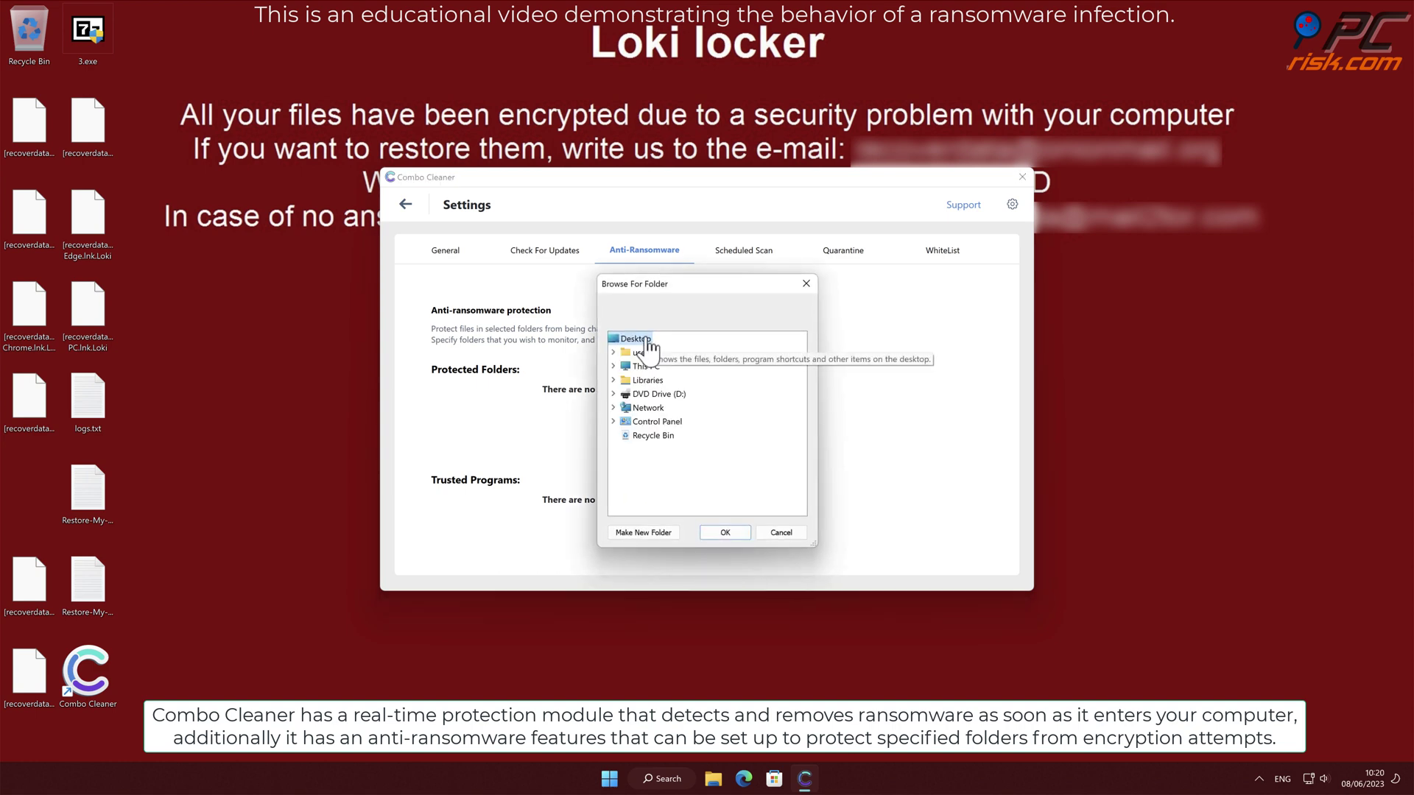
pyautogui.click(726, 533)
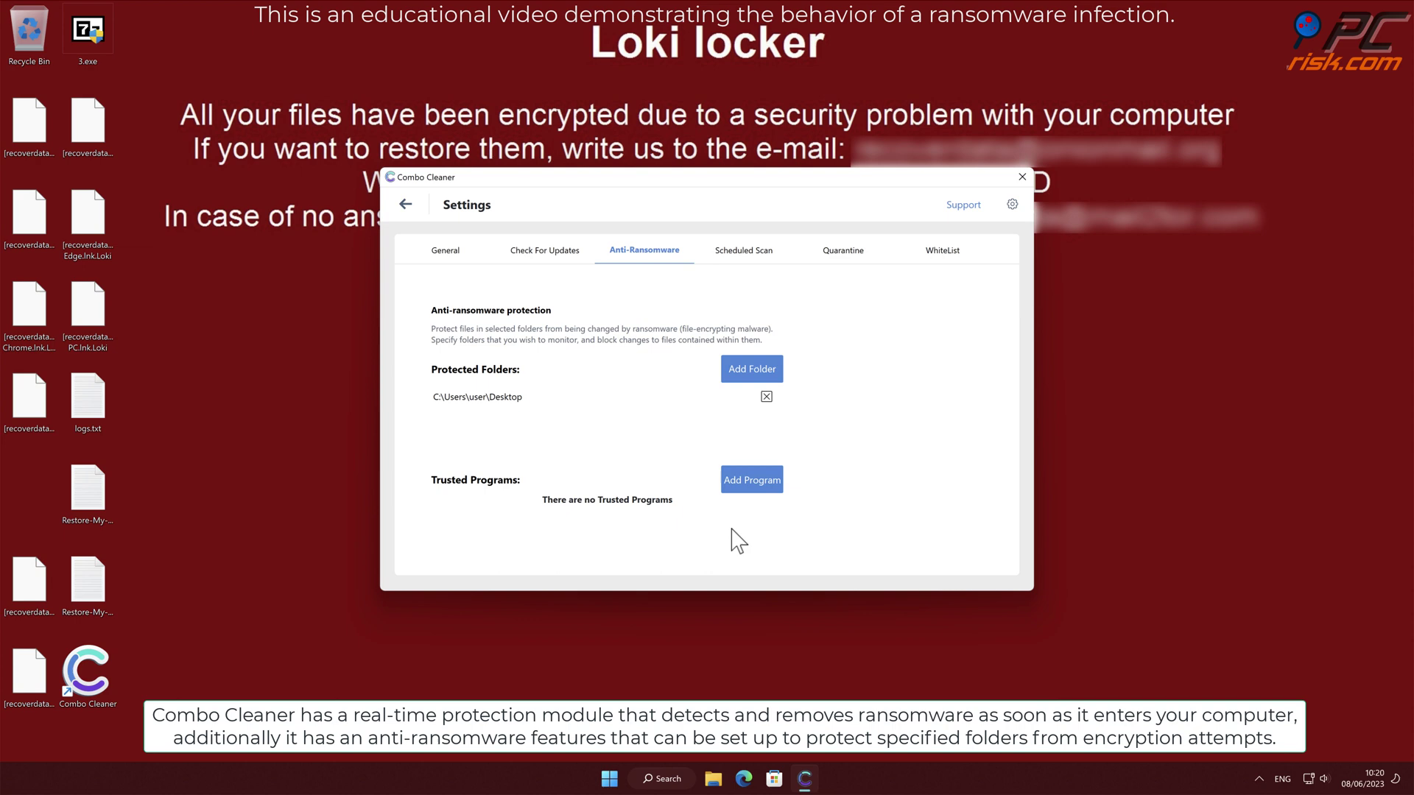
pyautogui.click(406, 206)
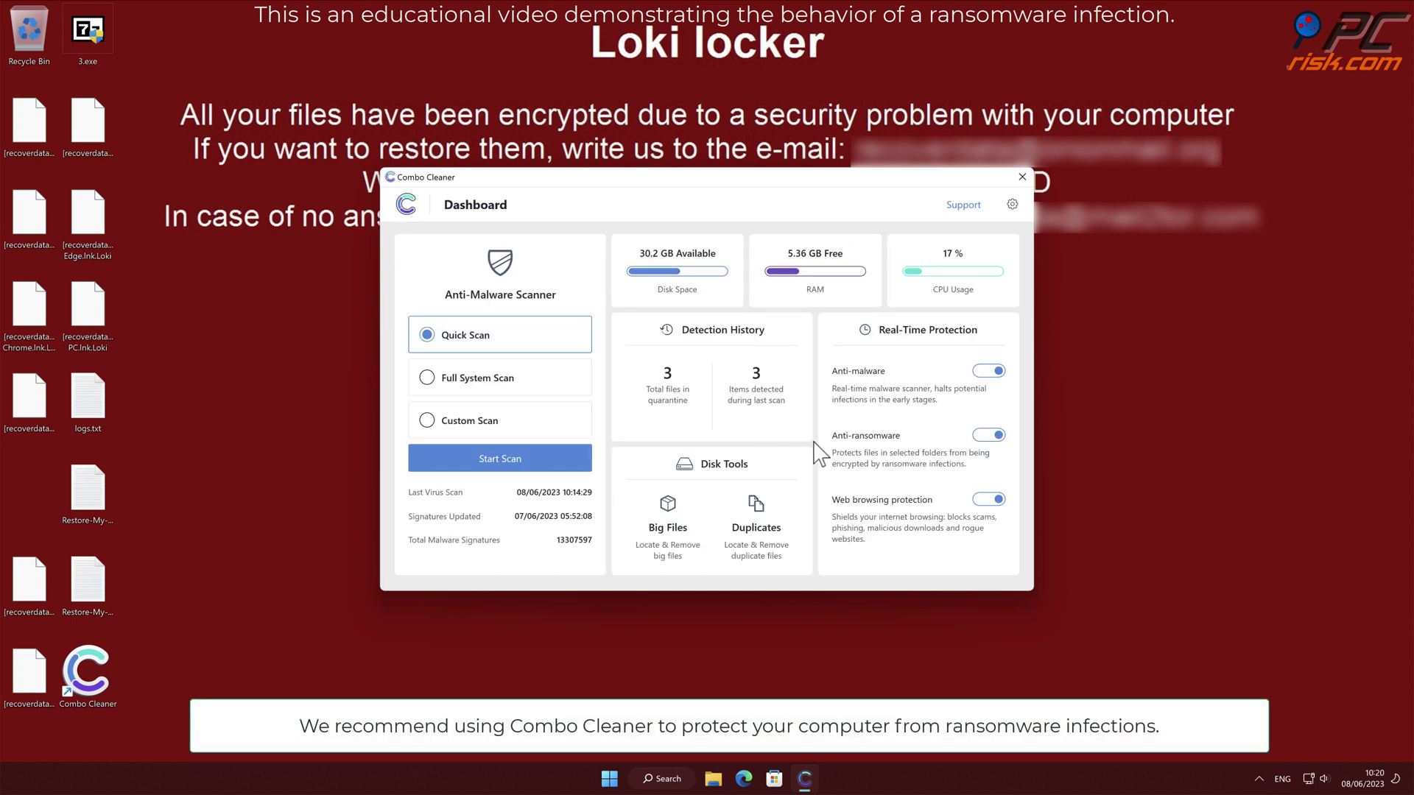